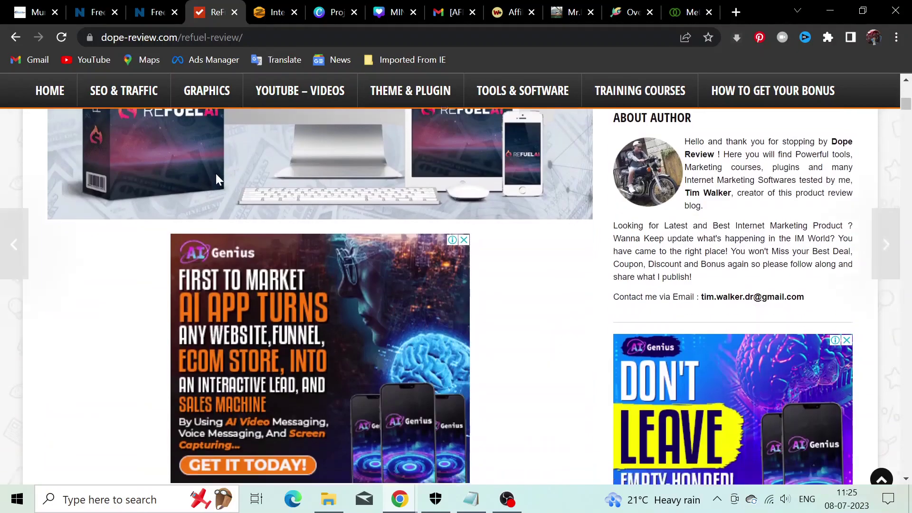
scroll(216, 173, "down", 4)
scroll(378, 184, "down", 1)
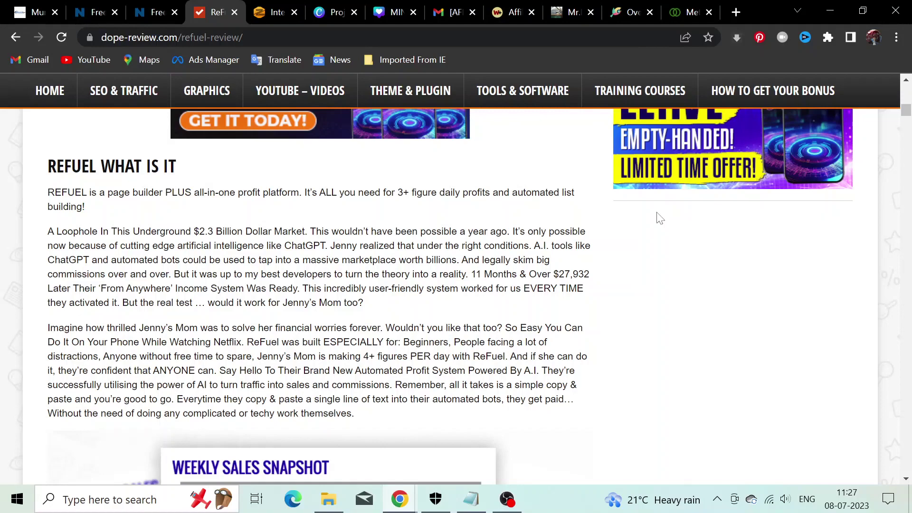
scroll(659, 219, "down", 1)
scroll(659, 219, "down", 3)
scroll(658, 218, "down", 1)
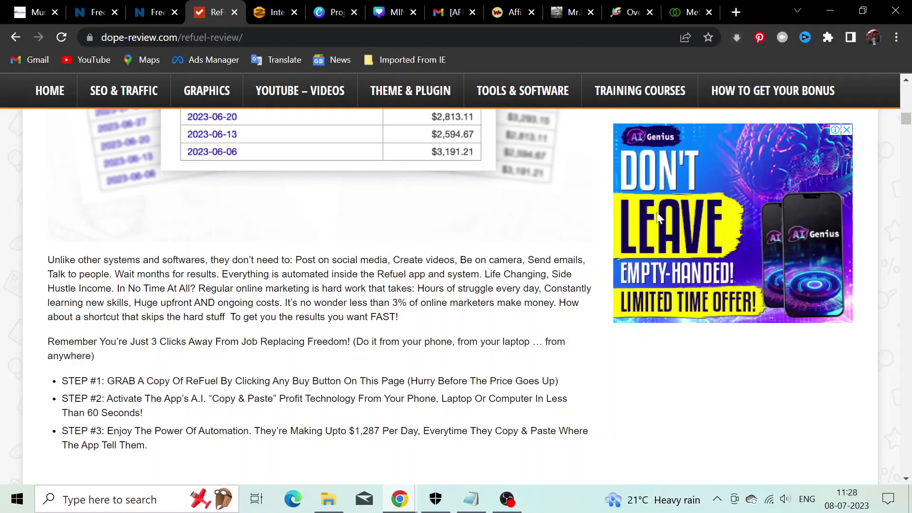
scroll(659, 219, "down", 3)
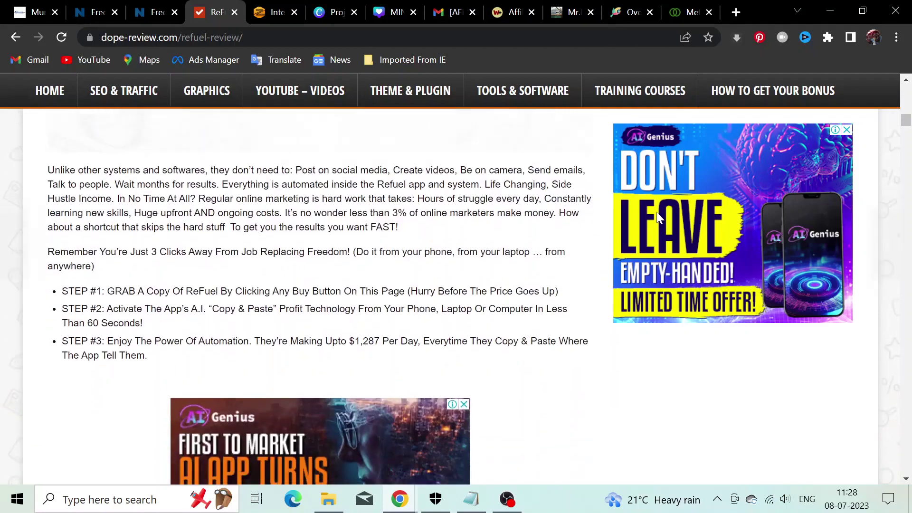
scroll(659, 219, "down", 2)
scroll(658, 218, "down", 1)
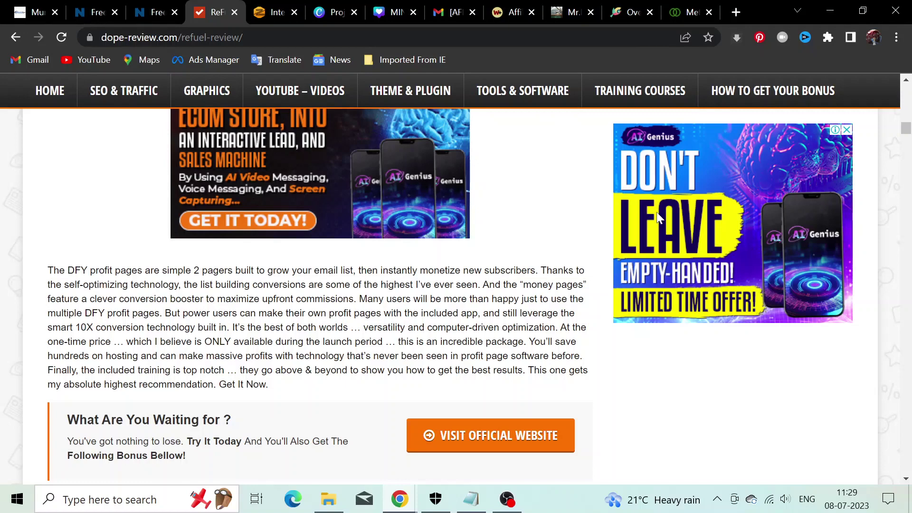
scroll(658, 219, "down", 5)
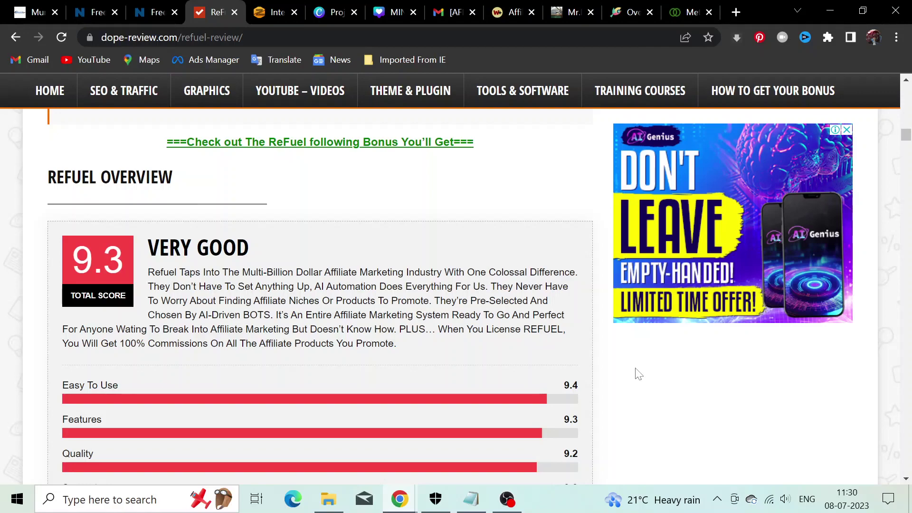
scroll(638, 374, "down", 2)
scroll(638, 374, "down", 3)
scroll(638, 374, "down", 2)
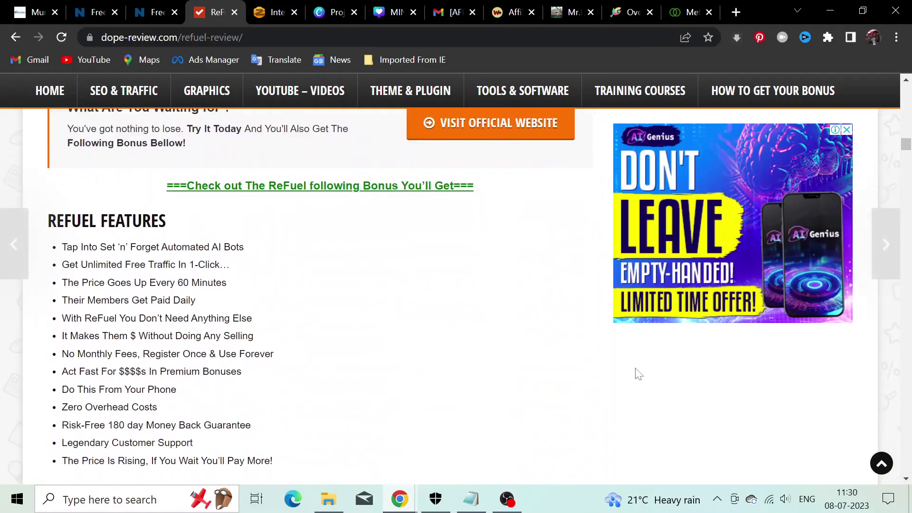
scroll(637, 374, "down", 1)
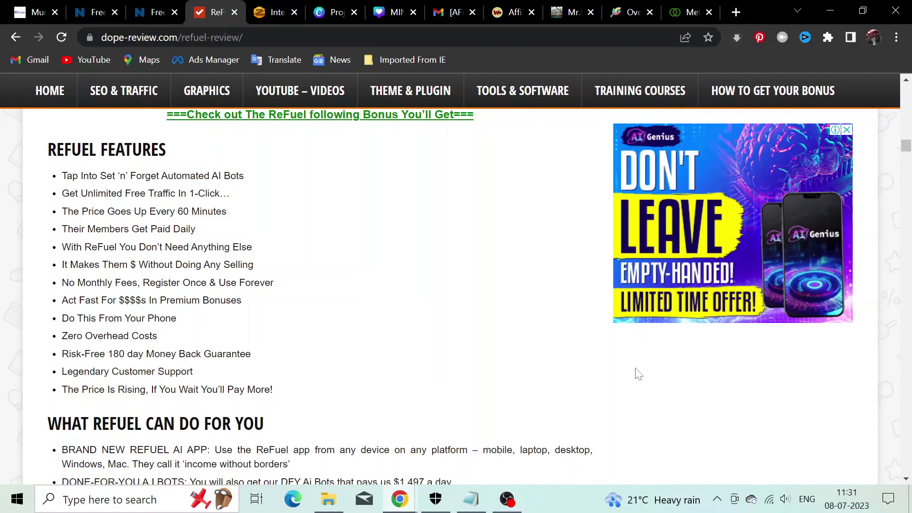
scroll(638, 374, "down", 2)
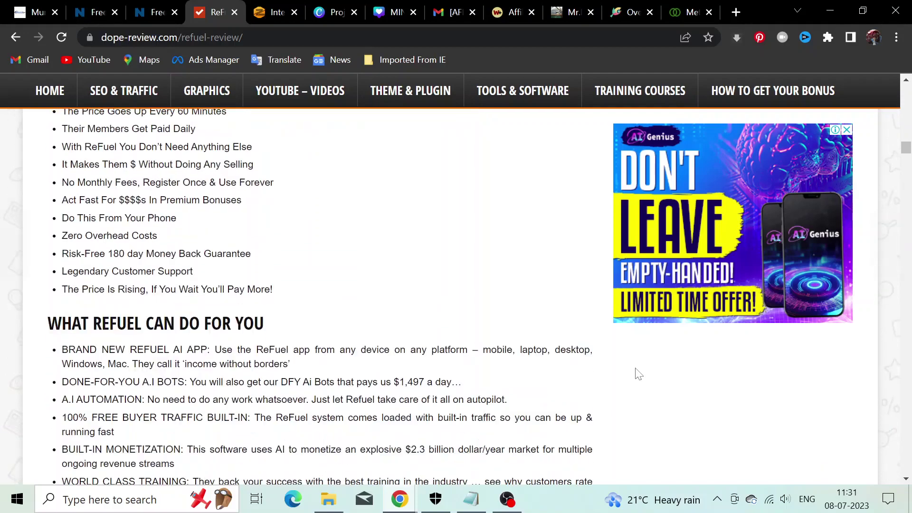
scroll(637, 374, "down", 2)
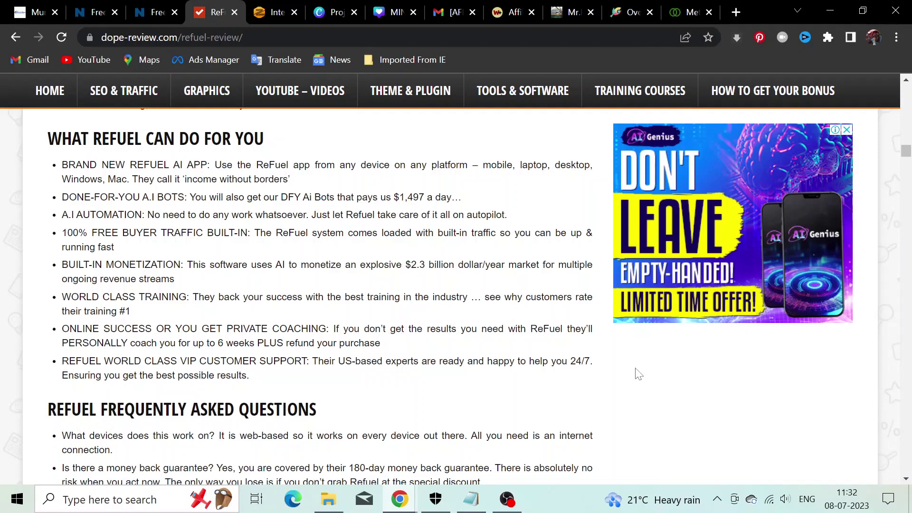
scroll(638, 375, "down", 1)
scroll(638, 374, "down", 1)
scroll(637, 375, "down", 1)
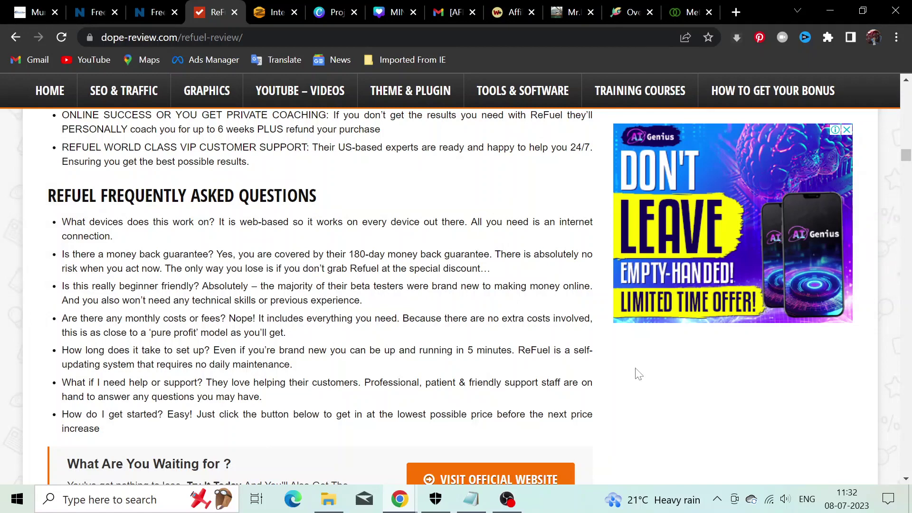
scroll(638, 374, "up", 1)
scroll(638, 374, "down", 1)
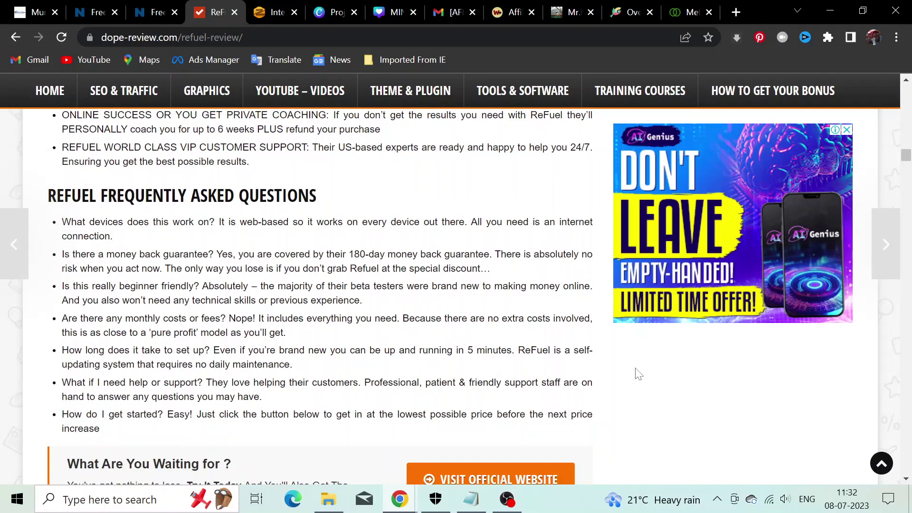